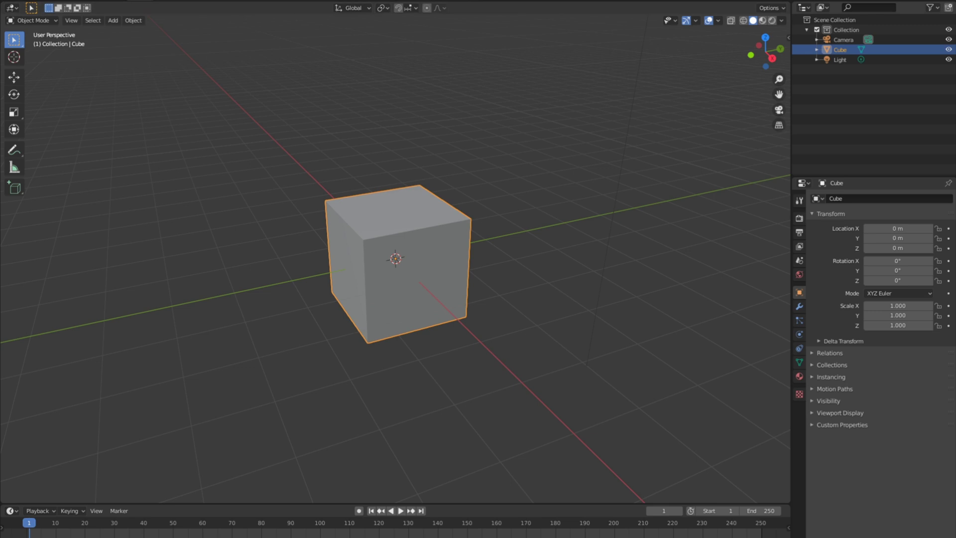
Step: Open the recent file "Making table.blend"
{"action": "left_click", "coordinate": [26, 1]}
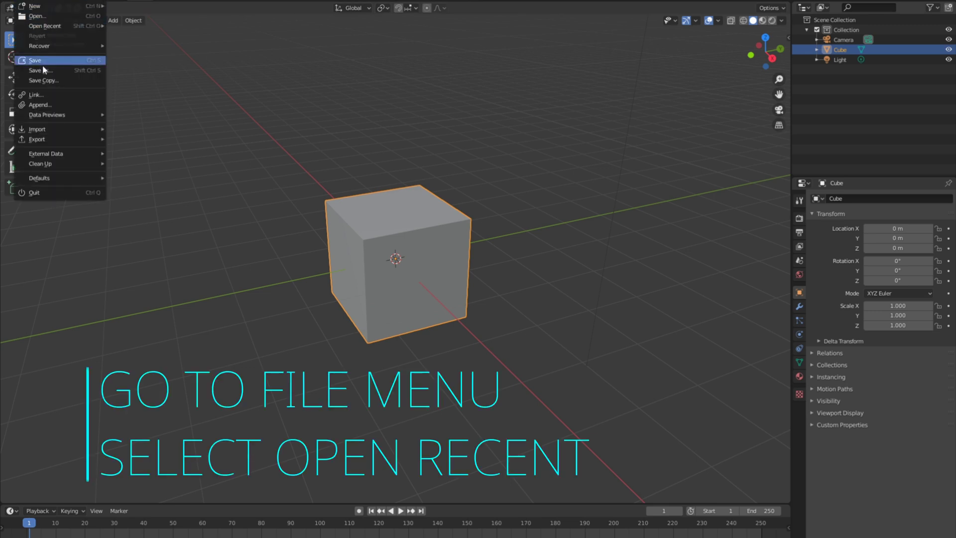
{"action": "mouse_move", "coordinate": [50, 28]}
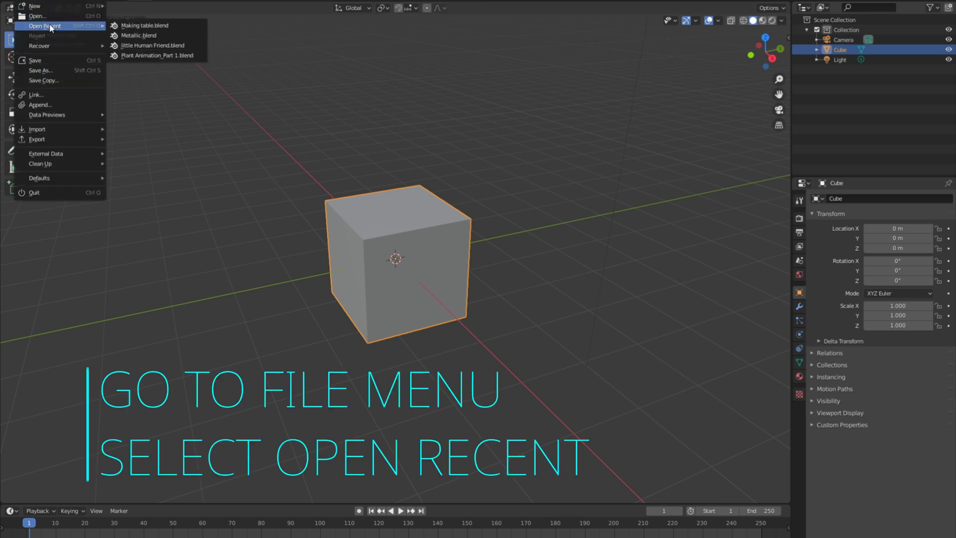
{"action": "left_click", "coordinate": [145, 26]}
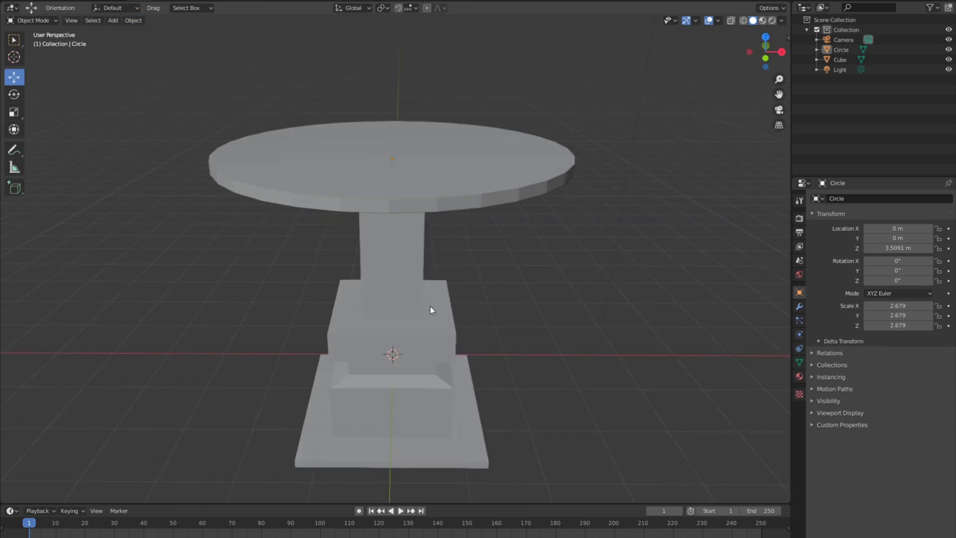
Step: Bevel the upper rim of the round tabletop by a small amount in Edit Mode
{"action": "scroll", "coordinate": [426, 303], "scroll_direction": "down", "scroll_amount": 2}
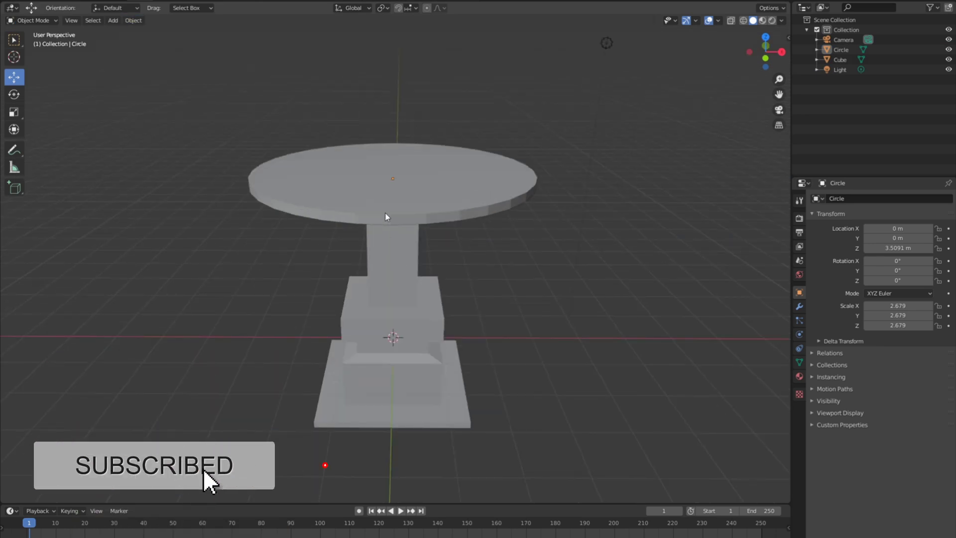
{"action": "key", "text": "Tab"}
{"action": "scroll", "coordinate": [399, 245], "scroll_direction": "up", "scroll_amount": 3}
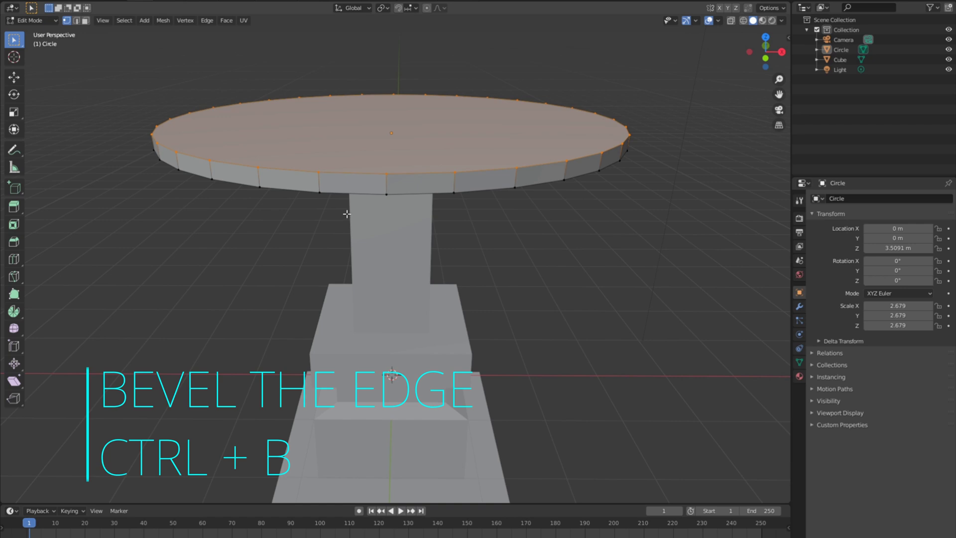
{"action": "key", "text": "ctrl+b"}
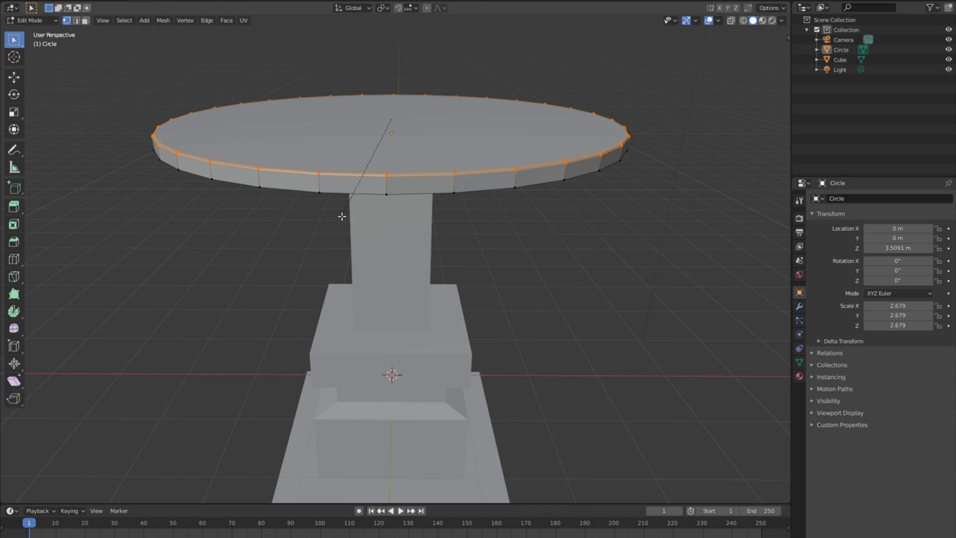
{"action": "left_click", "coordinate": [341, 216]}
{"action": "scroll", "coordinate": [280, 215], "scroll_direction": "up", "scroll_amount": 4}
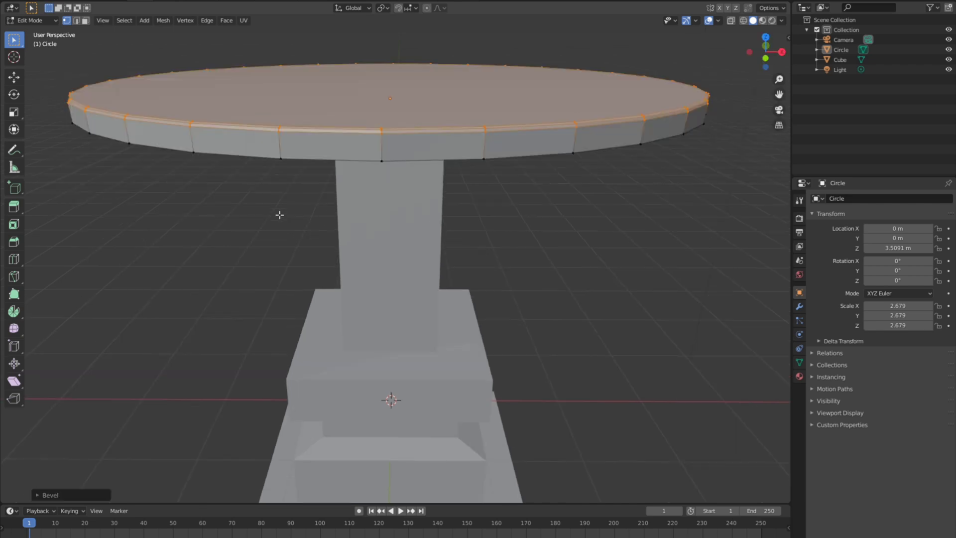
Step: Select the entire lower edge loop of the tabletop in edge select mode and bevel it slightly
{"action": "scroll", "coordinate": [280, 215], "scroll_direction": "down", "scroll_amount": 2}
{"action": "left_click", "coordinate": [89, 77]}
{"action": "left_click", "coordinate": [76, 20]}
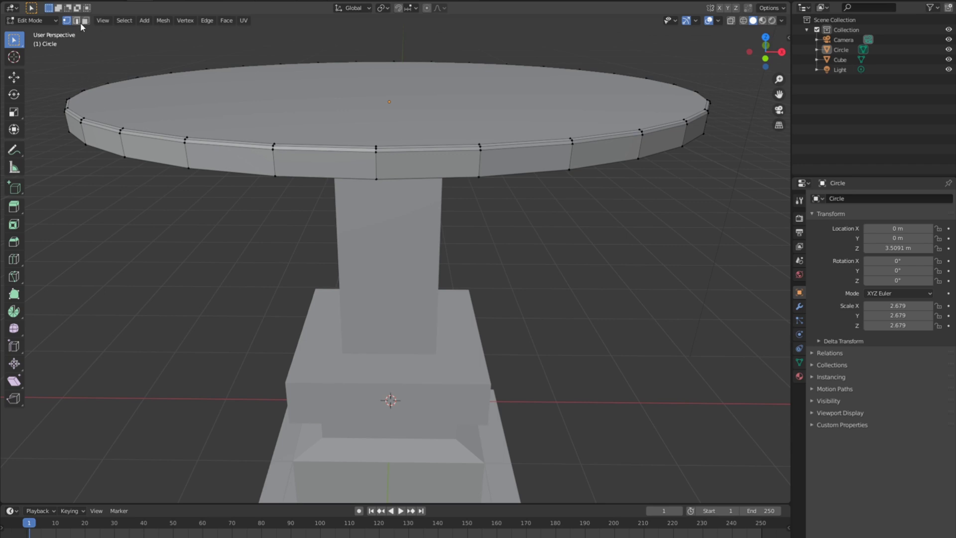
{"action": "left_click", "coordinate": [215, 172]}
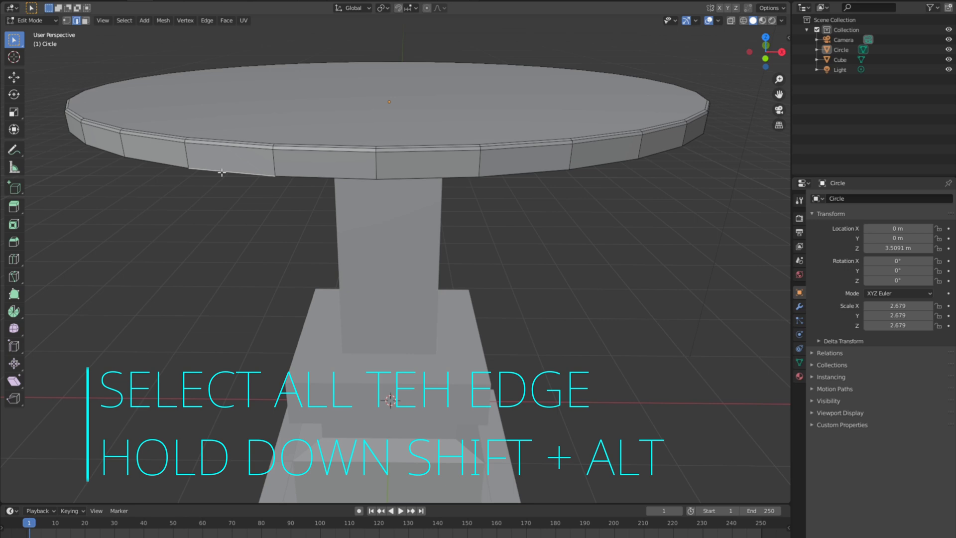
{"action": "left_click", "coordinate": [301, 177], "text": "alt+shift"}
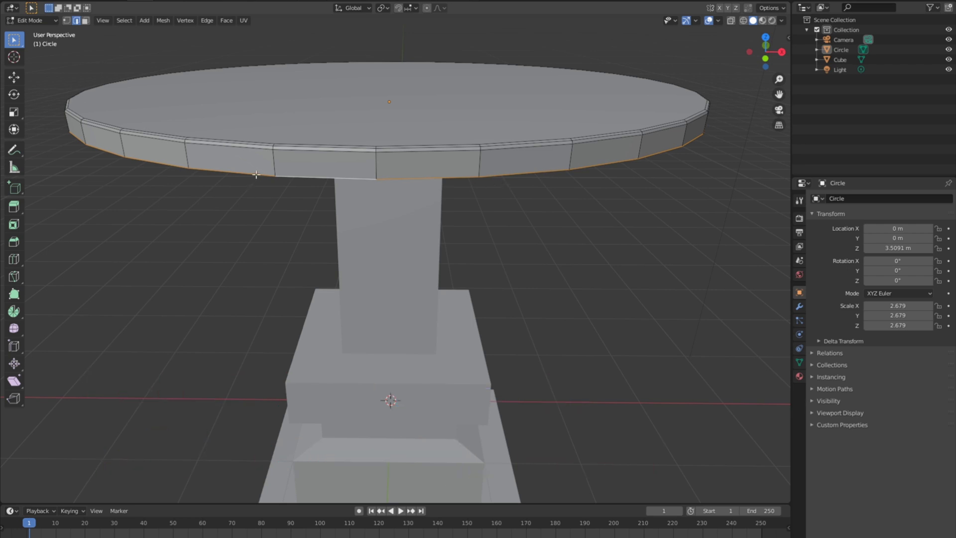
{"action": "key", "text": "s"}
{"action": "left_click", "coordinate": [246, 189]}
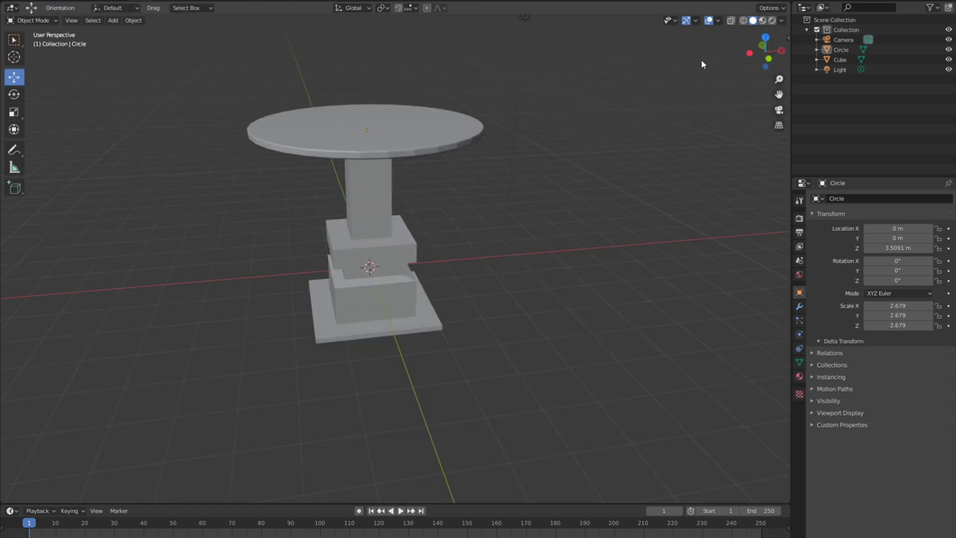
Step: Select the tabletop and the table base in turn to tell the two objects apart
{"action": "left_click", "coordinate": [844, 51]}
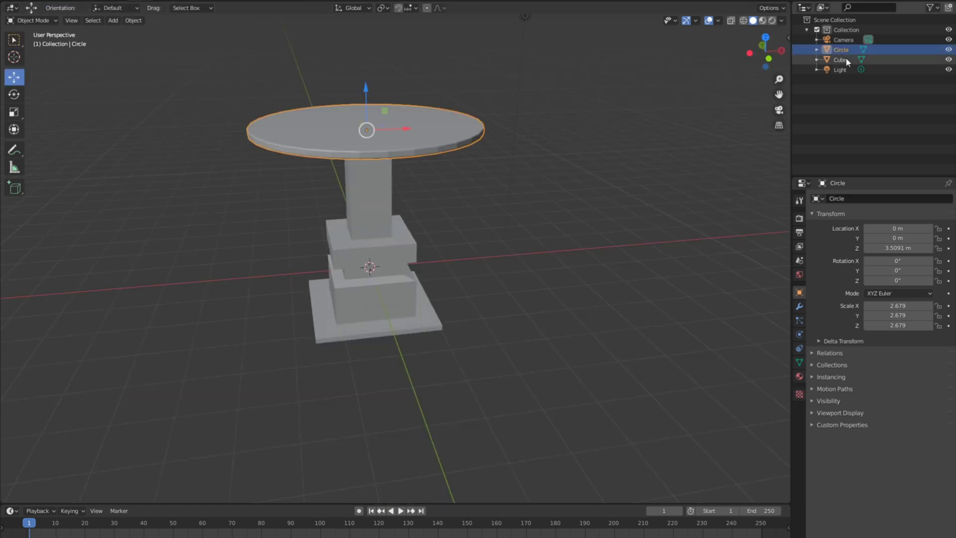
{"action": "left_click", "coordinate": [843, 60]}
{"action": "middle_click_drag", "start_coordinate": [453, 277], "coordinate": [457, 258]}
{"action": "left_click", "coordinate": [454, 251]}
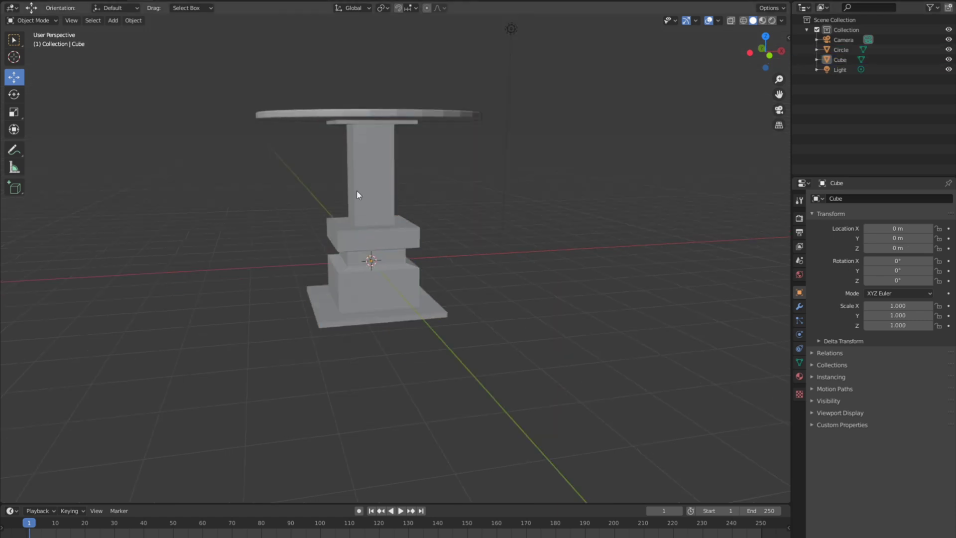
{"action": "left_click", "coordinate": [384, 190]}
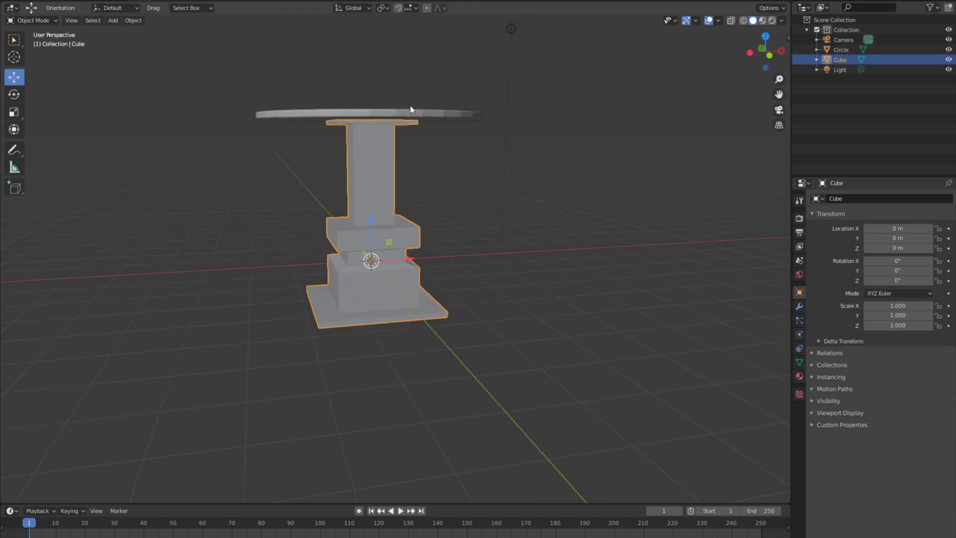
{"action": "left_click", "coordinate": [424, 114]}
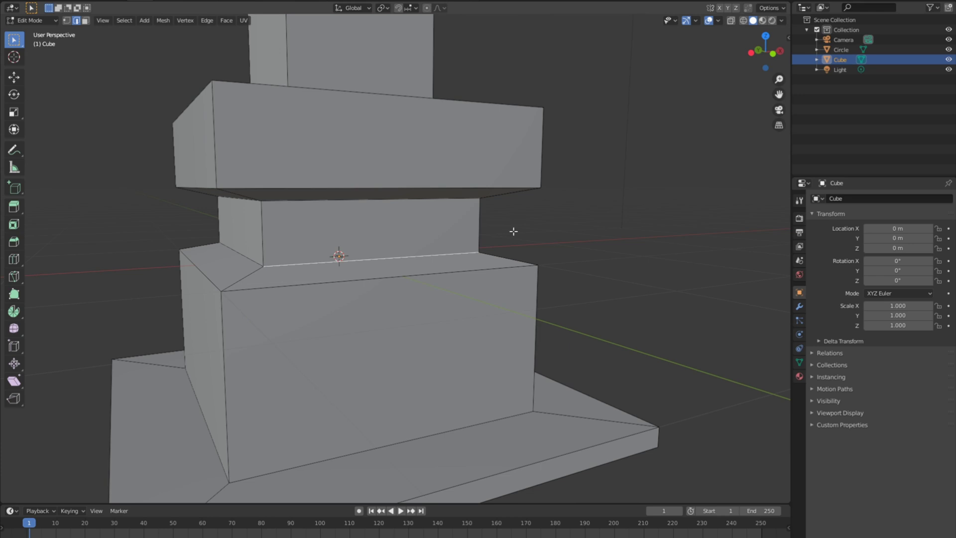
Step: Bevel the four vertical corner edges of the narrow neck between the base's two blocks, adding extra segments to round them
{"action": "left_click", "coordinate": [504, 235]}
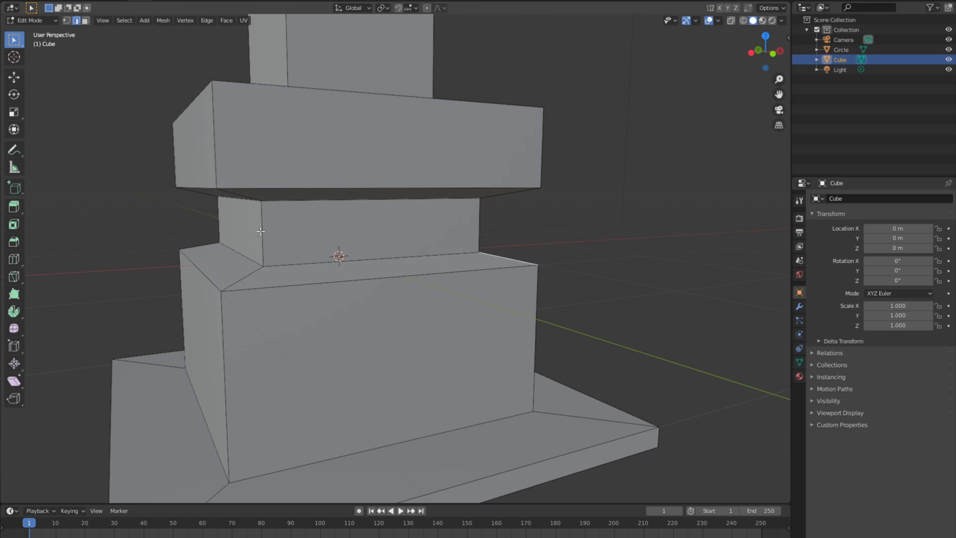
{"action": "left_click", "coordinate": [261, 231]}
{"action": "middle_click_drag", "start_coordinate": [242, 235], "coordinate": [472, 270]}
{"action": "left_click", "coordinate": [457, 265], "text": "shift"}
{"action": "left_click", "coordinate": [377, 223], "text": "shift"}
{"action": "middle_click_drag", "start_coordinate": [377, 222], "coordinate": [293, 238]}
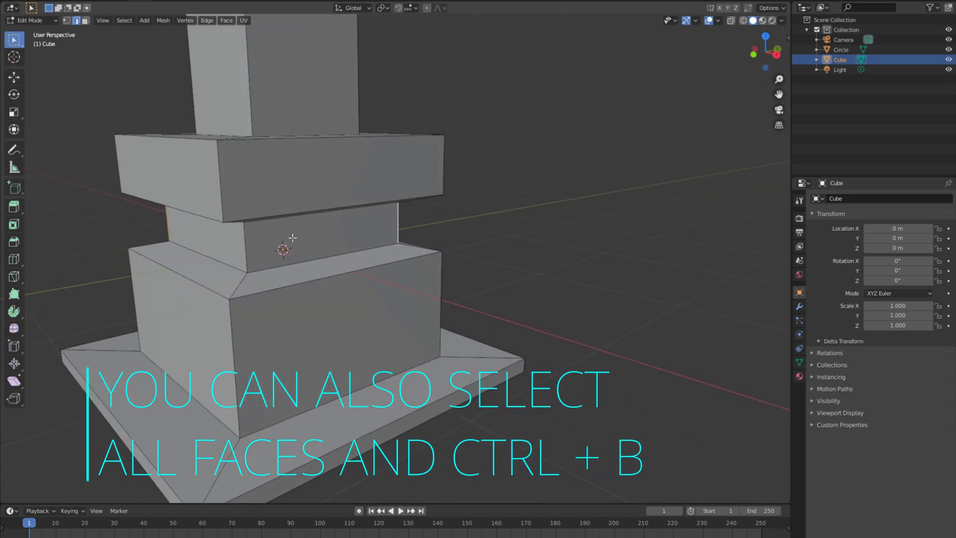
{"action": "left_click", "coordinate": [246, 250], "text": "shift"}
{"action": "key", "text": "ctrl+b"}
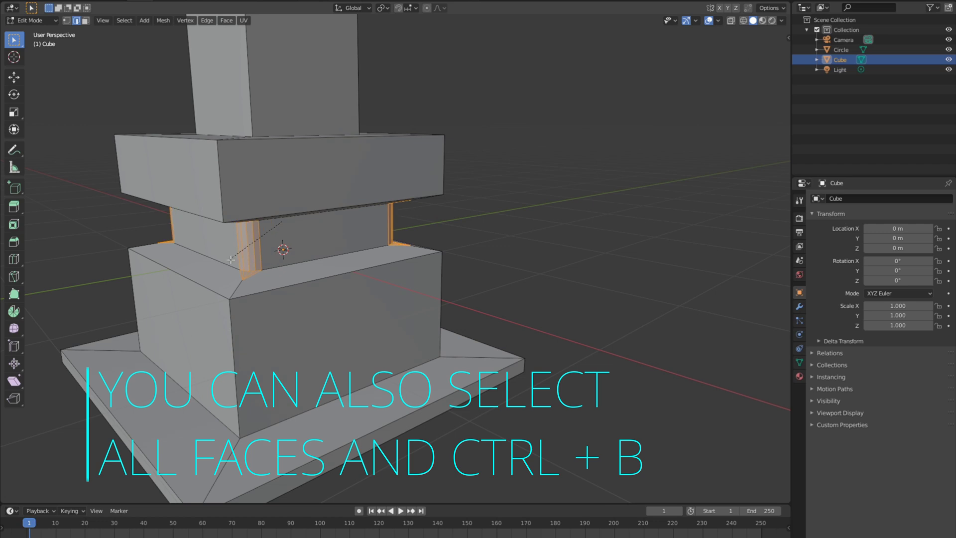
{"action": "scroll", "coordinate": [219, 263], "scroll_direction": "up", "scroll_amount": 5}
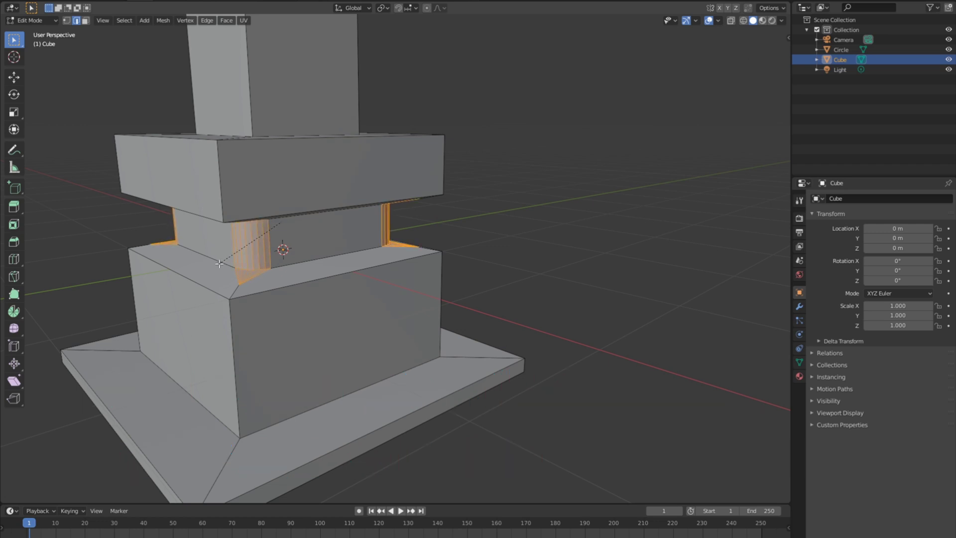
{"action": "scroll", "coordinate": [220, 264], "scroll_direction": "up", "scroll_amount": 2}
{"action": "left_click", "coordinate": [219, 263]}
{"action": "middle_click_drag", "start_coordinate": [220, 263], "coordinate": [377, 295]}
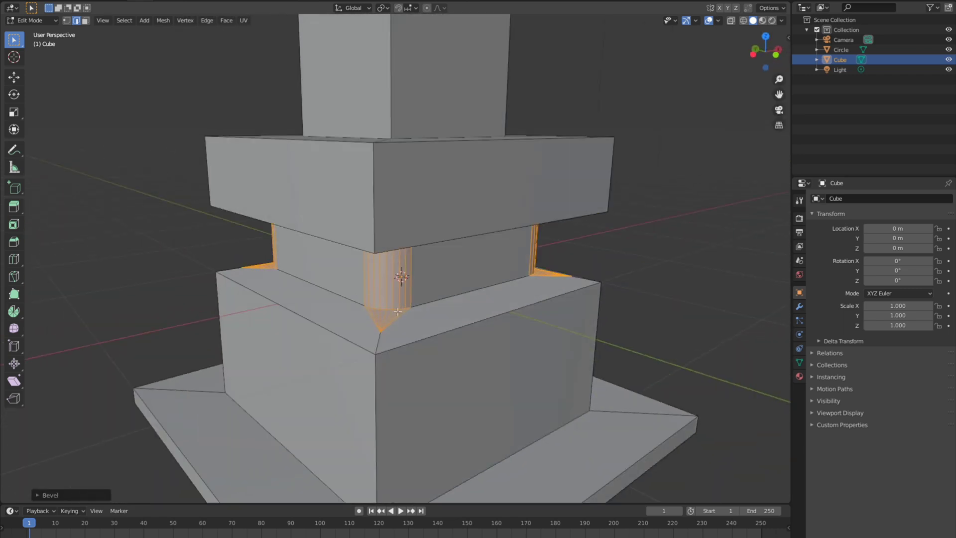
{"action": "key", "text": "Tab"}
{"action": "middle_click_drag", "start_coordinate": [420, 296], "coordinate": [415, 272]}
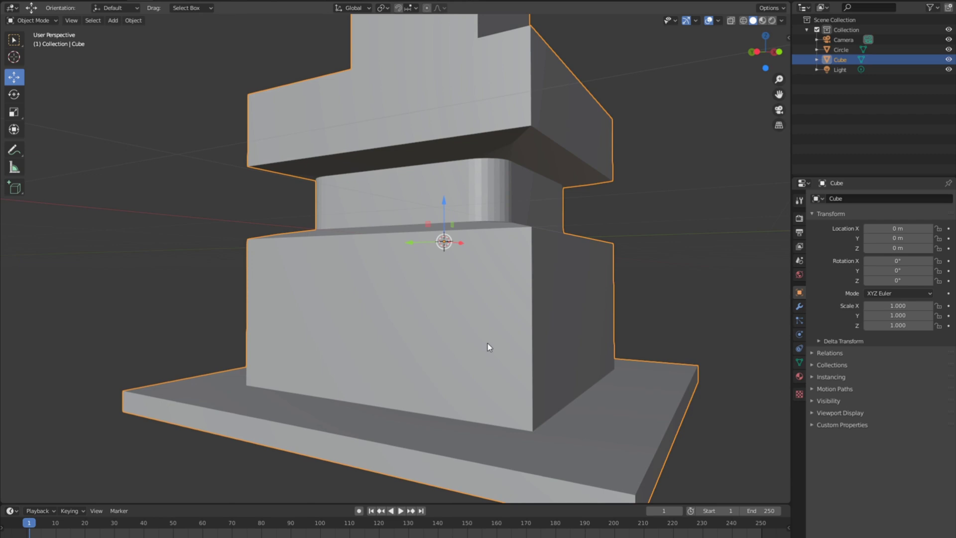
Step: Bevel the four vertical corner edges of the large block below the neck into narrow rounded corners
{"action": "key", "text": "Tab"}
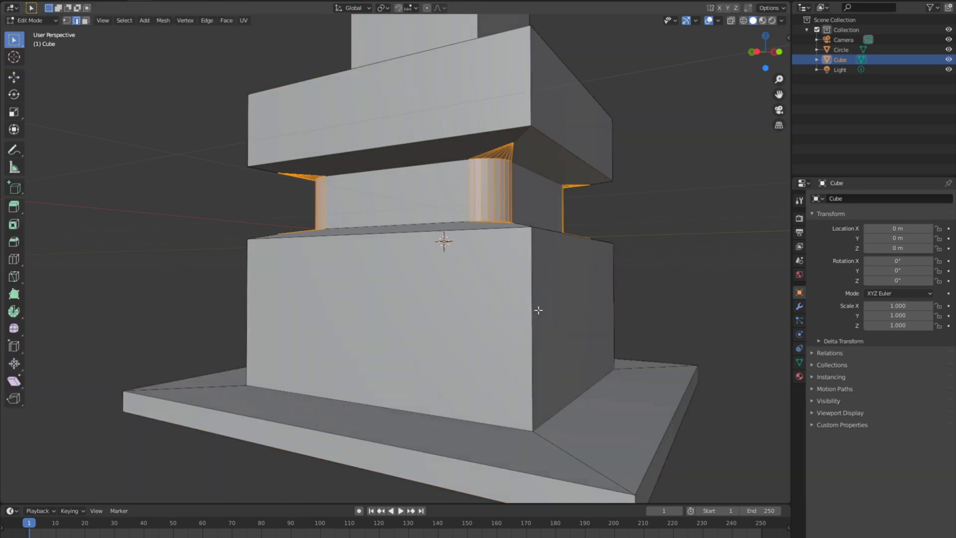
{"action": "key", "text": "alt+a"}
{"action": "middle_click_drag", "start_coordinate": [532, 337], "coordinate": [322, 329]}
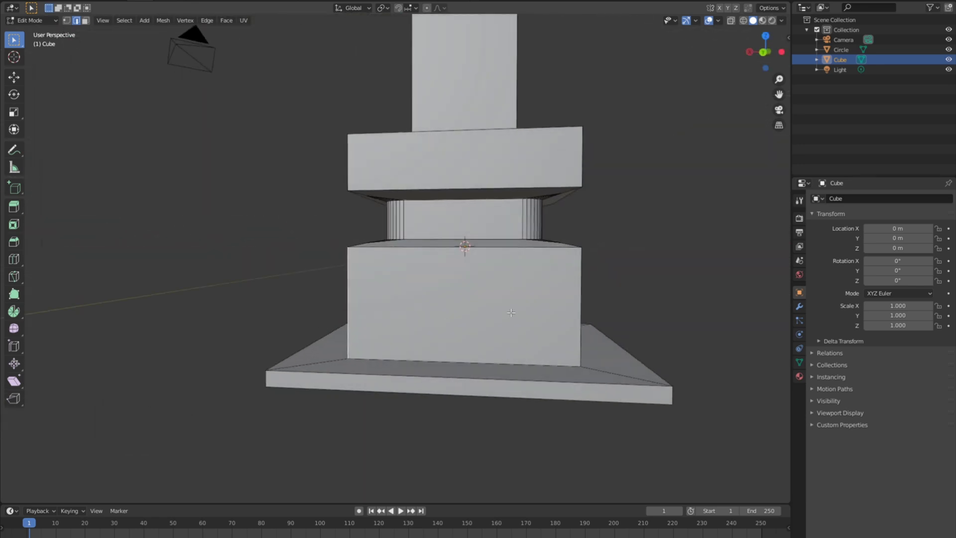
{"action": "middle_click_drag", "start_coordinate": [581, 292], "coordinate": [487, 342]}
{"action": "key", "text": "ctrl+b"}
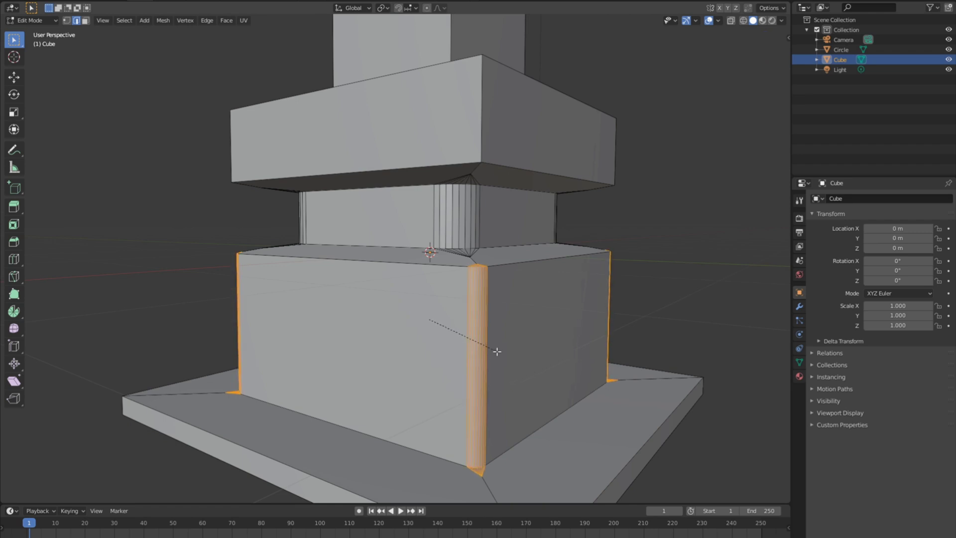
{"action": "left_click", "coordinate": [497, 351]}
{"action": "middle_click_drag", "start_coordinate": [528, 377], "coordinate": [447, 390]}
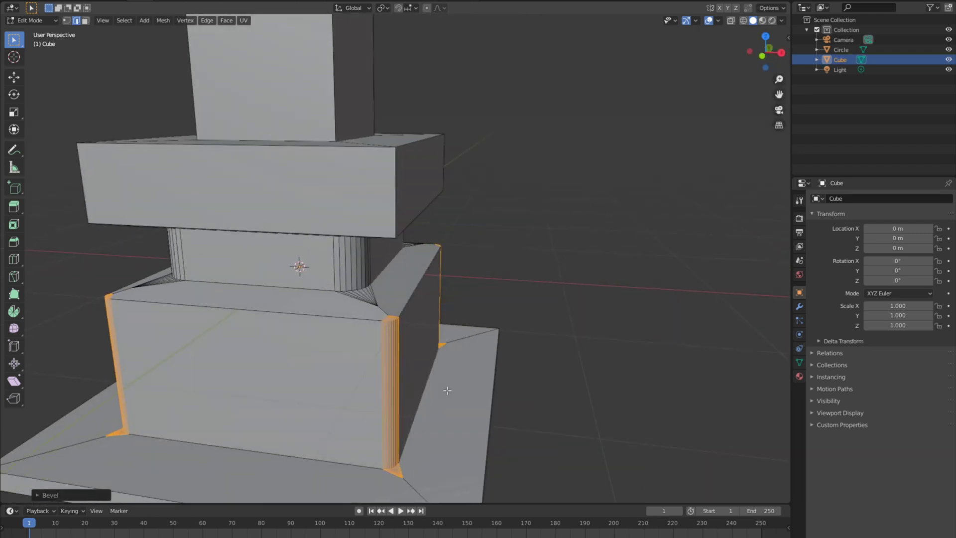
{"action": "left_click", "coordinate": [504, 359]}
{"action": "key", "text": "Tab"}
{"action": "middle_click_drag", "start_coordinate": [363, 378], "coordinate": [527, 371]}
Step: Select the upper outer edges all around the bottom slab, bevel them and return to Object Mode
{"action": "key", "text": "Tab"}
{"action": "left_click", "coordinate": [455, 466]}
{"action": "scroll", "coordinate": [463, 453], "scroll_direction": "up", "scroll_amount": 1}
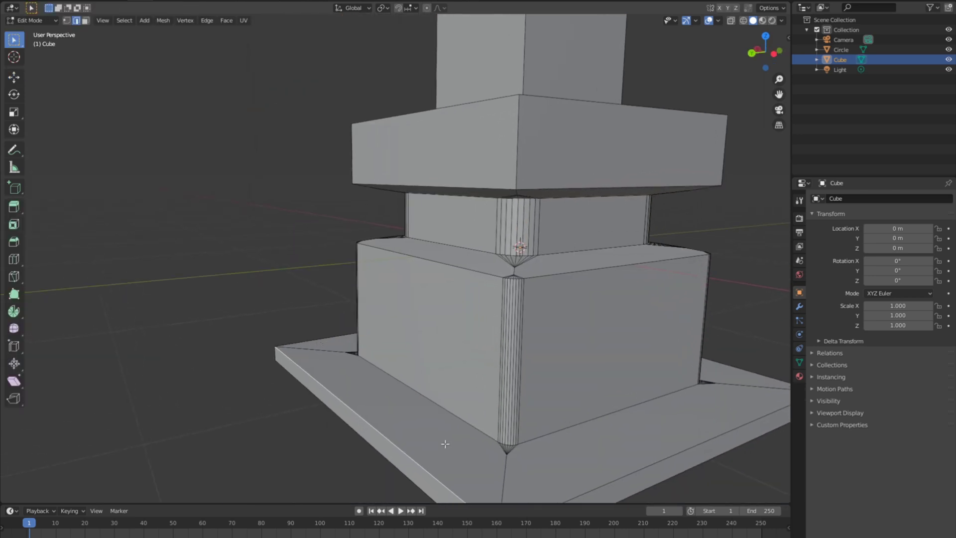
{"action": "scroll", "coordinate": [444, 444], "scroll_direction": "down", "scroll_amount": 4}
{"action": "middle_click_drag", "start_coordinate": [491, 453], "coordinate": [401, 360]}
{"action": "left_click", "coordinate": [437, 344], "text": "ctrl"}
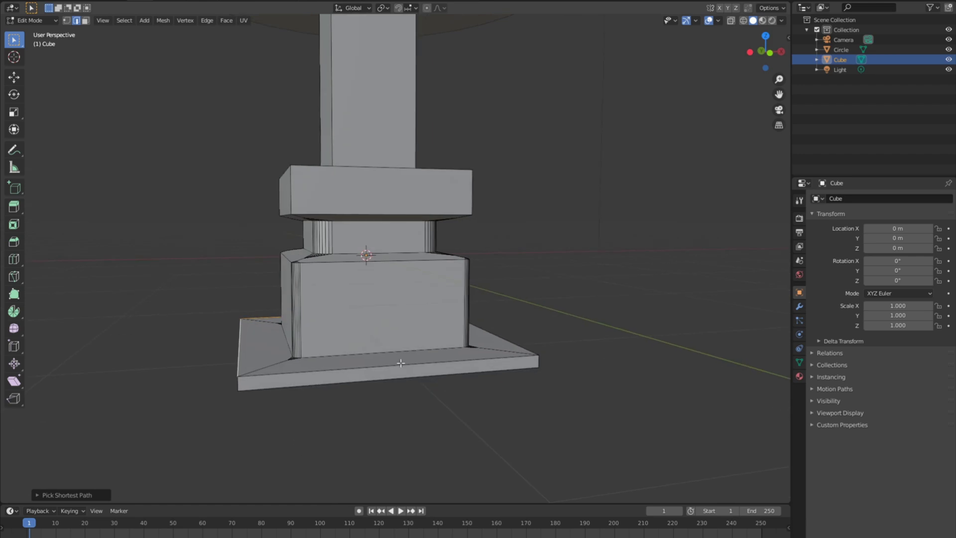
{"action": "middle_click_drag", "start_coordinate": [486, 419], "coordinate": [410, 431]}
{"action": "left_click", "coordinate": [364, 350], "text": "ctrl"}
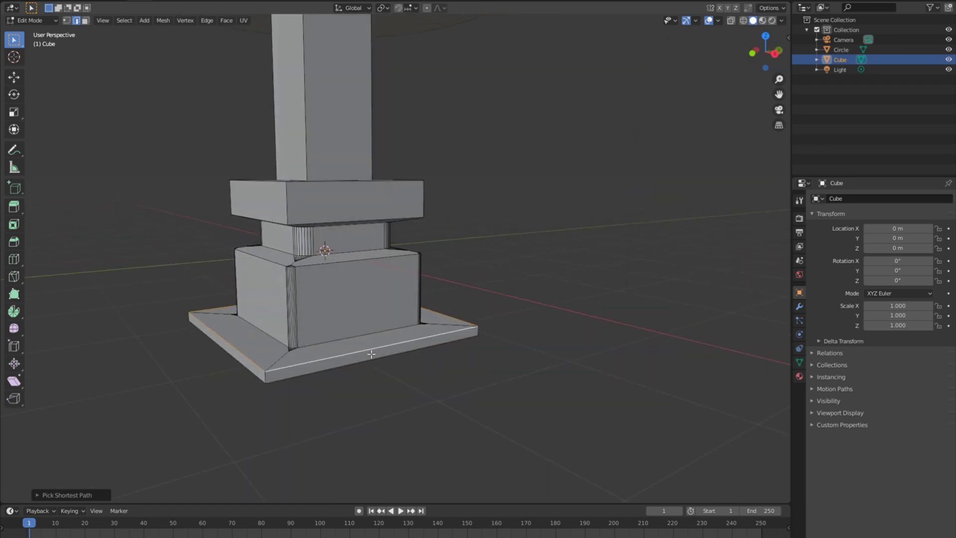
{"action": "key", "text": "ctrl+b"}
{"action": "left_click", "coordinate": [403, 400]}
{"action": "middle_click_drag", "start_coordinate": [404, 399], "coordinate": [425, 438]}
{"action": "key", "text": "Tab"}
Step: Add two horizontal loop cuts to the column under the tabletop, dividing it into three sections
{"action": "middle_click_drag", "start_coordinate": [320, 439], "coordinate": [471, 261]}
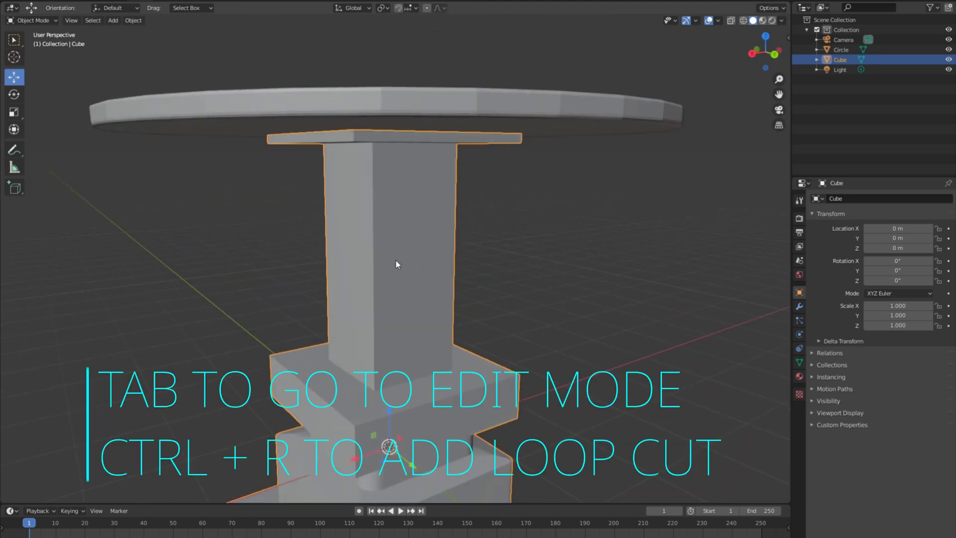
{"action": "key", "text": "Tab"}
{"action": "scroll", "coordinate": [371, 272], "scroll_direction": "up", "scroll_amount": 3}
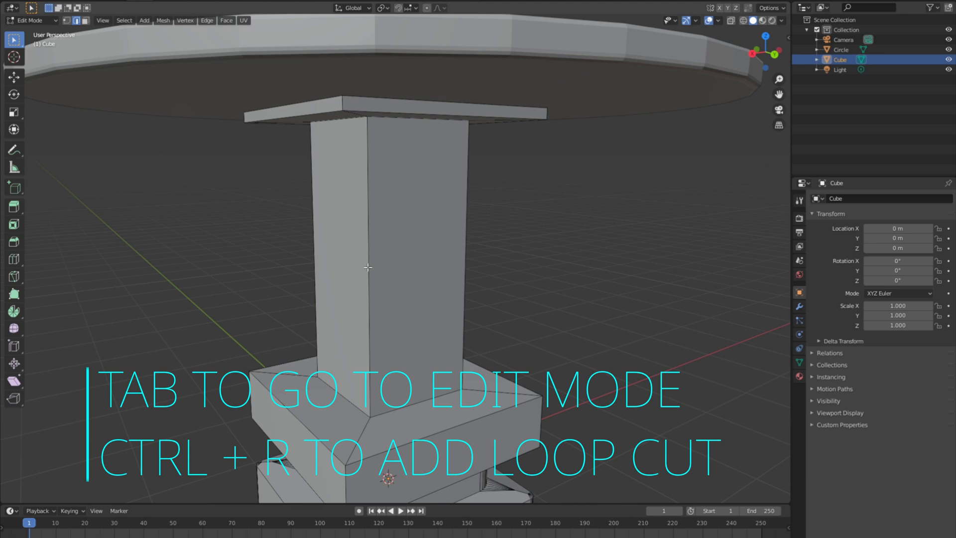
{"action": "key", "text": "ctrl+r"}
{"action": "left_click", "coordinate": [369, 267]}
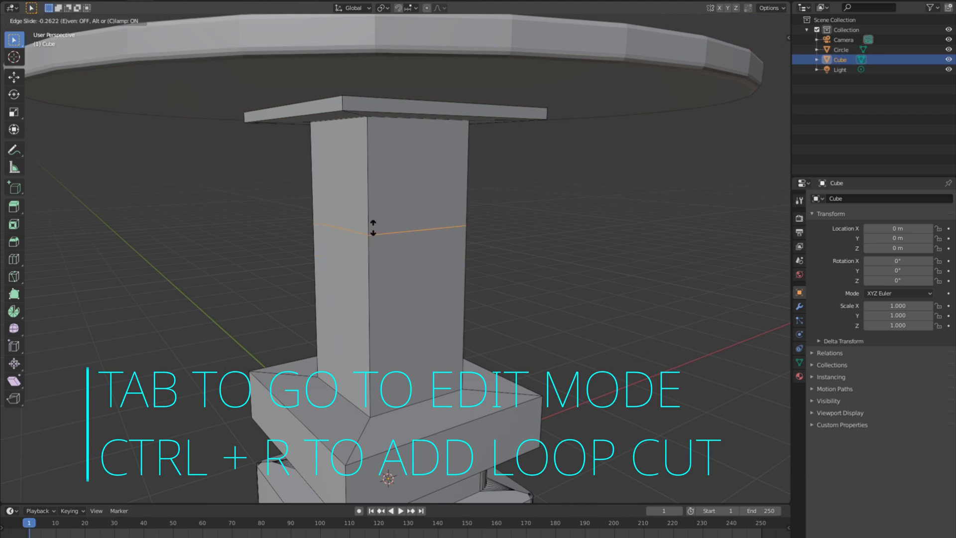
{"action": "left_click", "coordinate": [365, 260]}
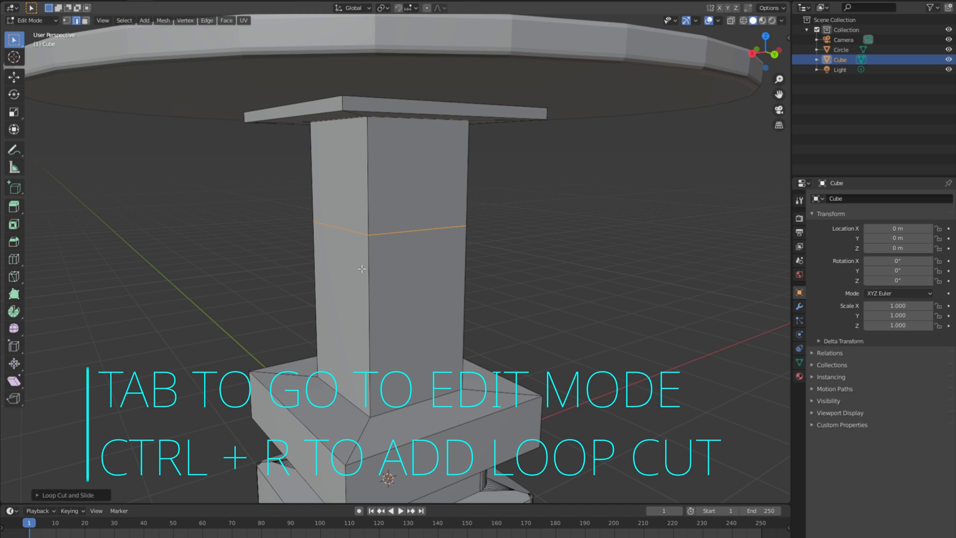
{"action": "key", "text": "ctrl+r"}
{"action": "left_click", "coordinate": [367, 255]}
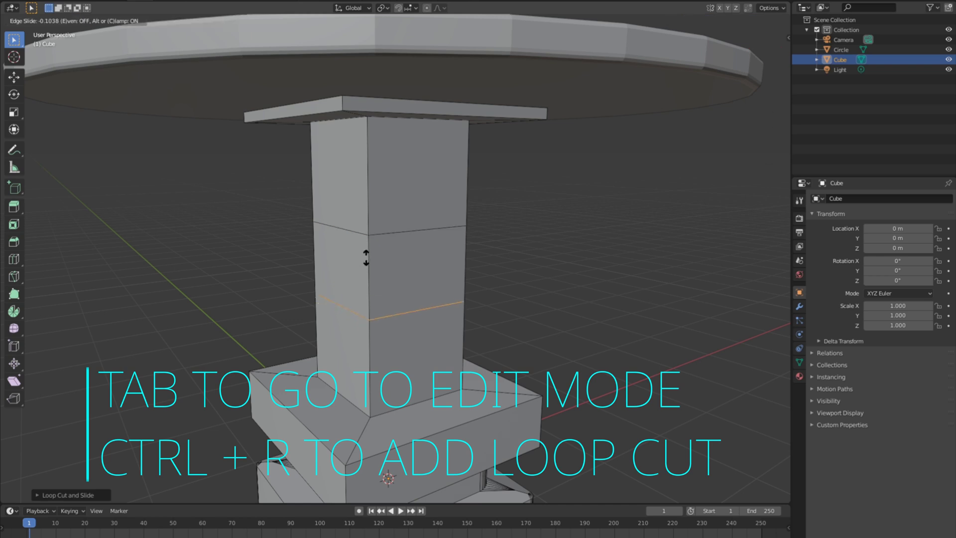
{"action": "left_click", "coordinate": [367, 255]}
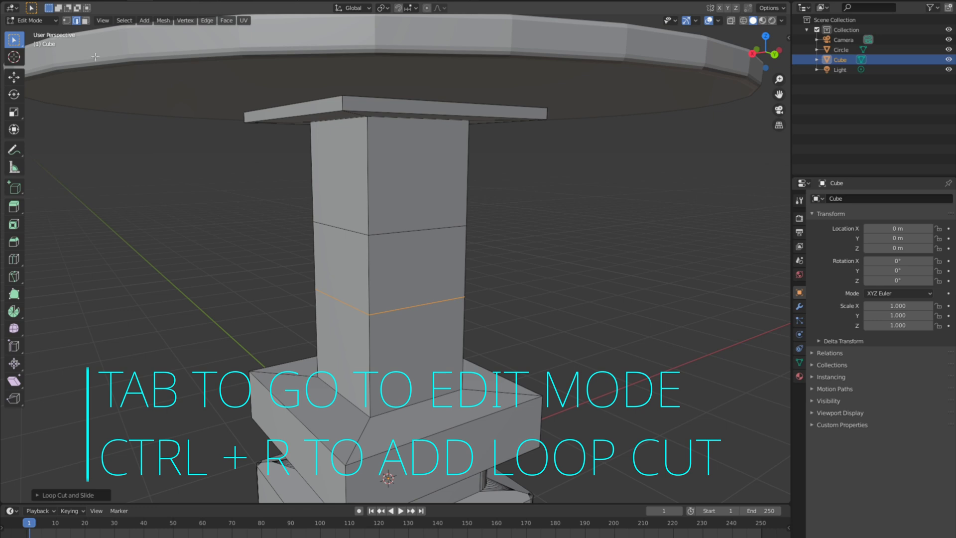
Step: Extrude the four side faces of the column's middle section in place and scale them inward to form a recessed neck
{"action": "left_click", "coordinate": [86, 21]}
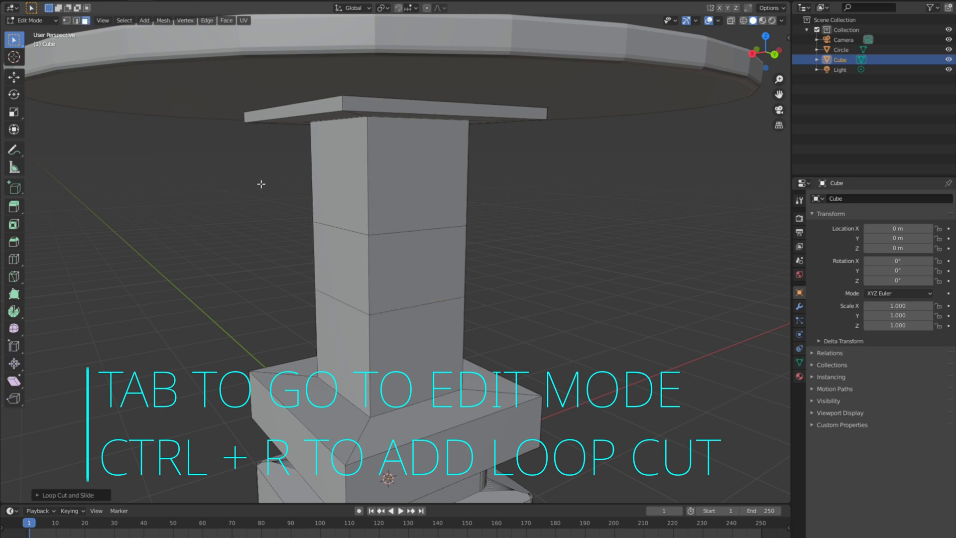
{"action": "left_click", "coordinate": [344, 271]}
{"action": "left_click", "coordinate": [408, 277], "text": "shift"}
{"action": "middle_click_drag", "start_coordinate": [458, 309], "coordinate": [288, 294]}
{"action": "left_click", "coordinate": [421, 279], "text": "shift"}
{"action": "middle_click_drag", "start_coordinate": [498, 305], "coordinate": [364, 292]}
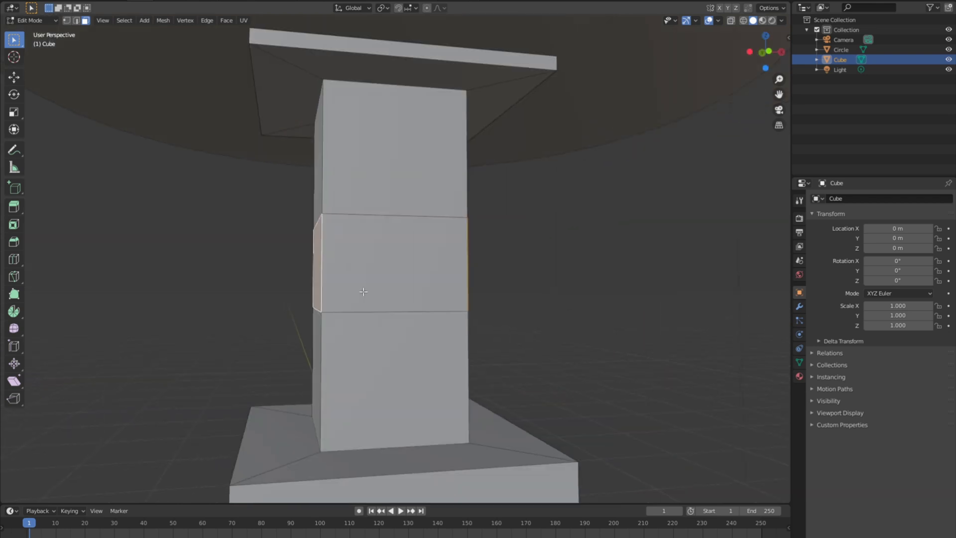
{"action": "left_click", "coordinate": [383, 250], "text": "shift"}
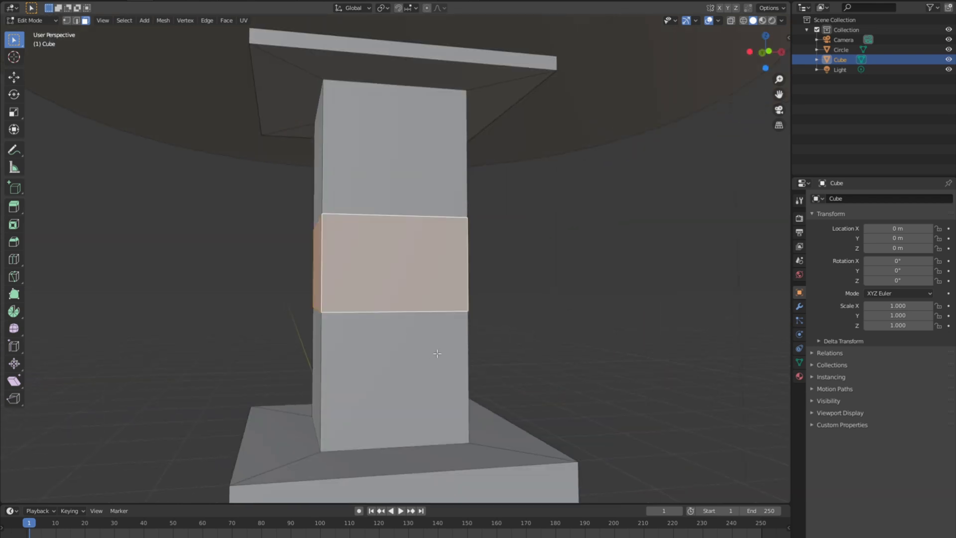
{"action": "key", "text": "g"}
{"action": "key", "text": "z"}
{"action": "key", "text": "s"}
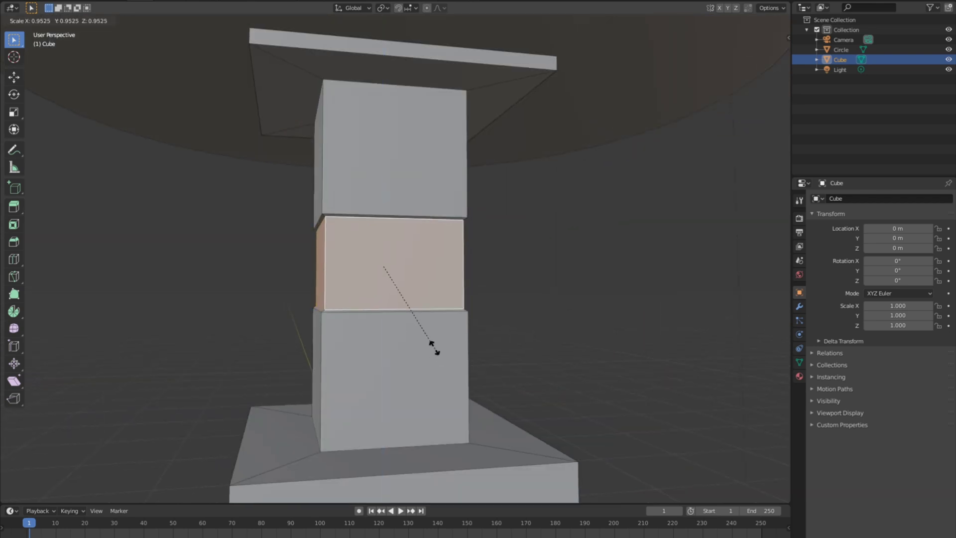
{"action": "left_click", "coordinate": [426, 339]}
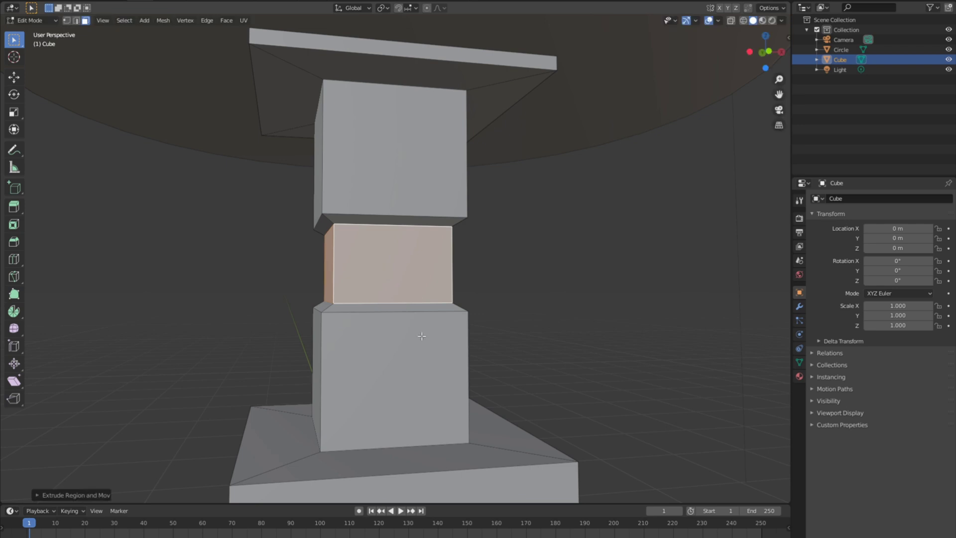
Step: Bevel the column's recessed middle section with multiple segments to round its transitions, and return to Object Mode
{"action": "key", "text": "ctrl+b"}
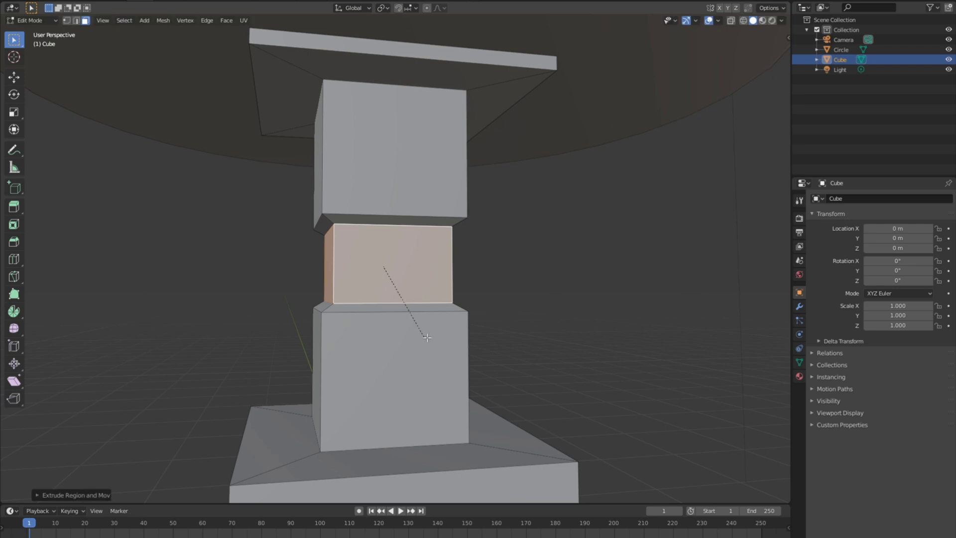
{"action": "scroll", "coordinate": [399, 329], "scroll_direction": "up", "scroll_amount": 10}
{"action": "left_click", "coordinate": [374, 322]}
{"action": "middle_click_drag", "start_coordinate": [374, 323], "coordinate": [493, 324]}
{"action": "key", "text": "Tab"}
{"action": "scroll", "coordinate": [405, 309], "scroll_direction": "down", "scroll_amount": 4}
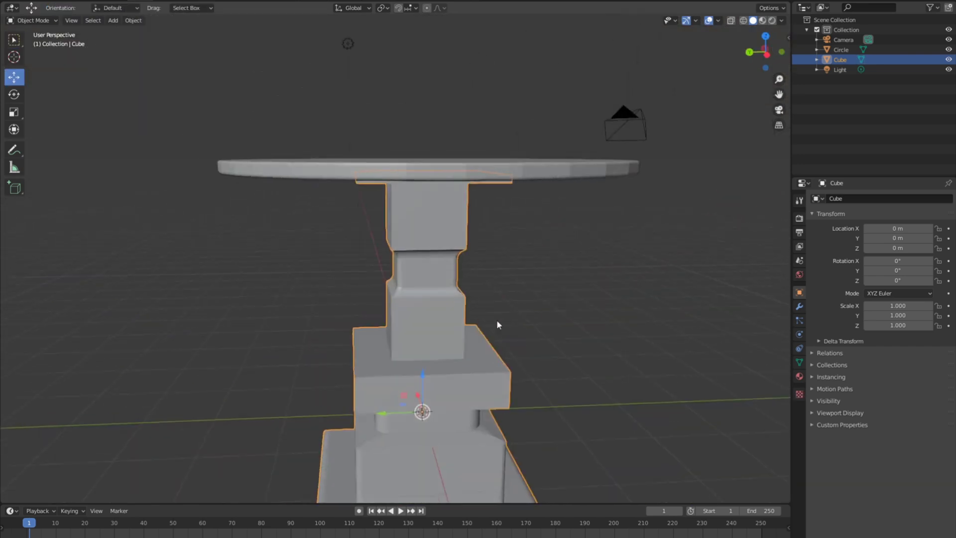
Step: Add two horizontal loop cuts to the column's upper block, just below the plate under the tabletop
{"action": "key", "text": "Tab"}
{"action": "scroll", "coordinate": [493, 324], "scroll_direction": "up", "scroll_amount": 4}
{"action": "middle_click_drag", "start_coordinate": [469, 217], "coordinate": [408, 213]}
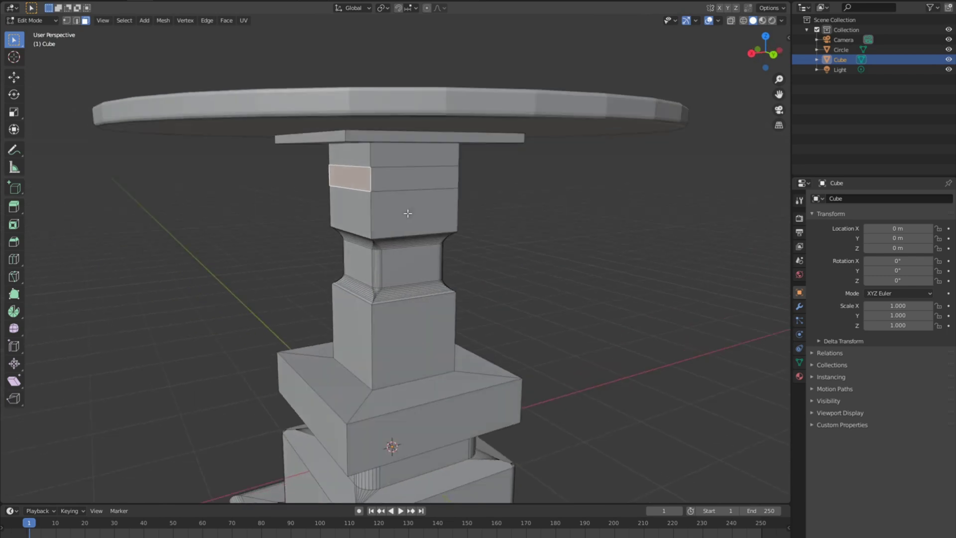
Step: Extrude the four side faces of the upper block's middle band in place, scale them inward to about 0.69, and return to Object Mode
{"action": "left_click", "coordinate": [411, 180], "text": "shift"}
{"action": "middle_click_drag", "start_coordinate": [560, 246], "coordinate": [425, 222]}
{"action": "left_click", "coordinate": [438, 170], "text": "alt"}
{"action": "middle_click_drag", "start_coordinate": [563, 248], "coordinate": [367, 161]}
{"action": "left_click", "coordinate": [362, 161], "text": "shift"}
{"action": "middle_click_drag", "start_coordinate": [548, 287], "coordinate": [581, 301]}
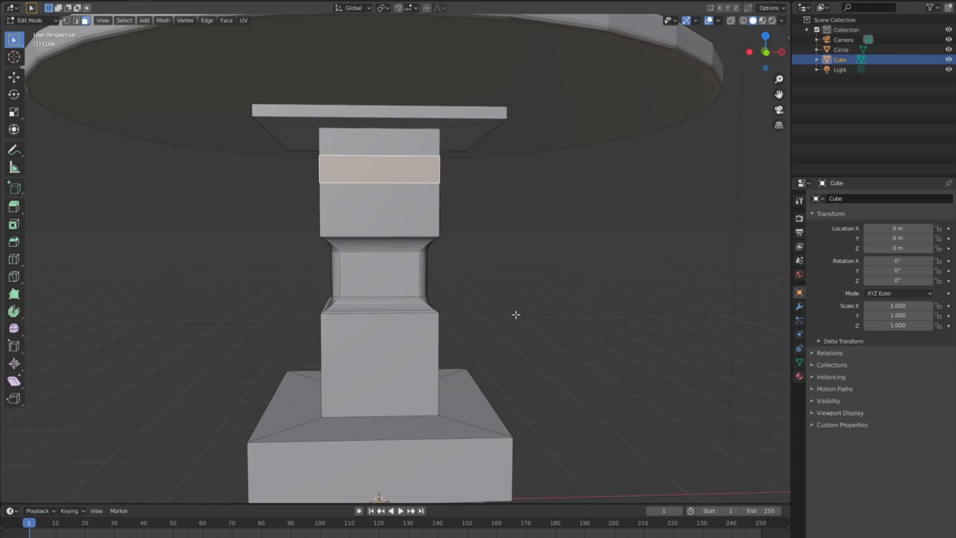
{"action": "key", "text": "e"}
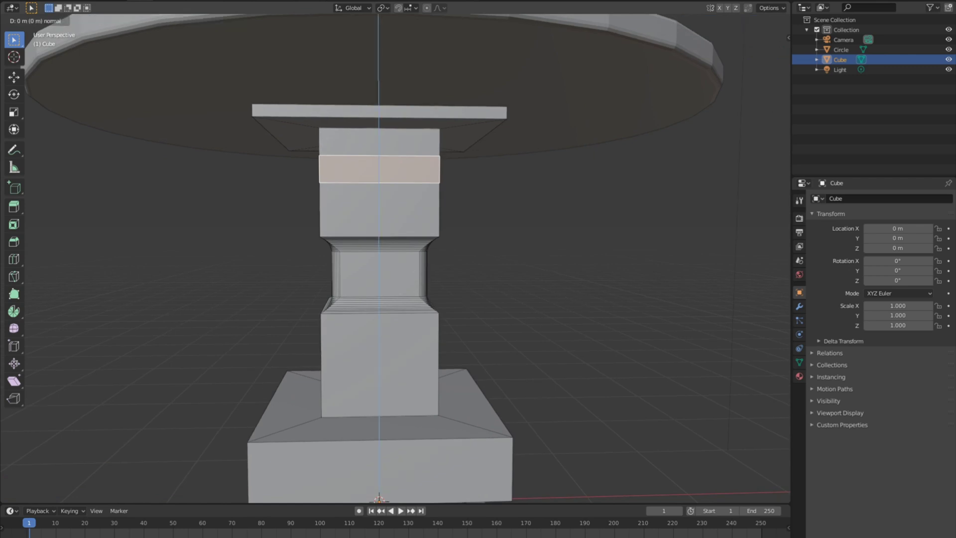
{"action": "key", "text": "Return"}
{"action": "key", "text": "s"}
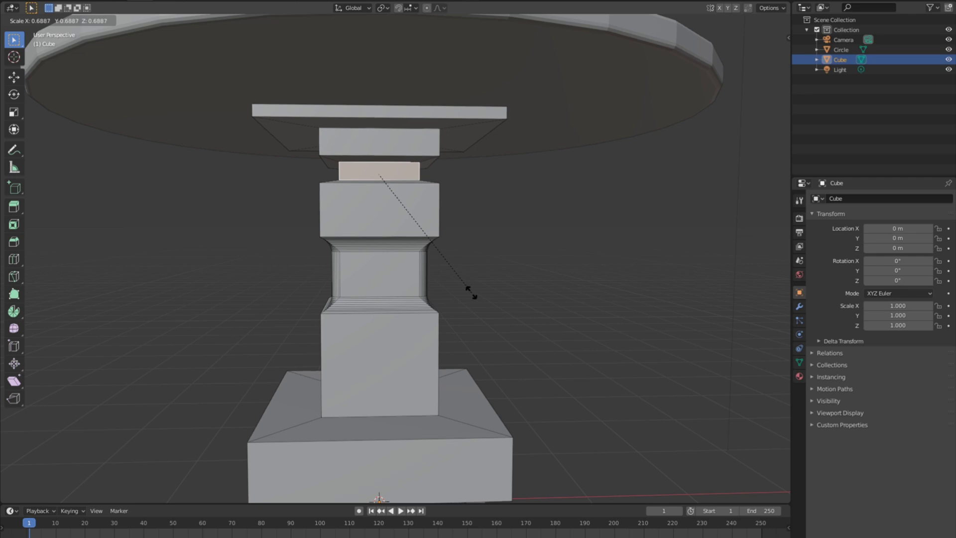
{"action": "left_click", "coordinate": [471, 294]}
{"action": "middle_click_drag", "start_coordinate": [470, 294], "coordinate": [405, 298]}
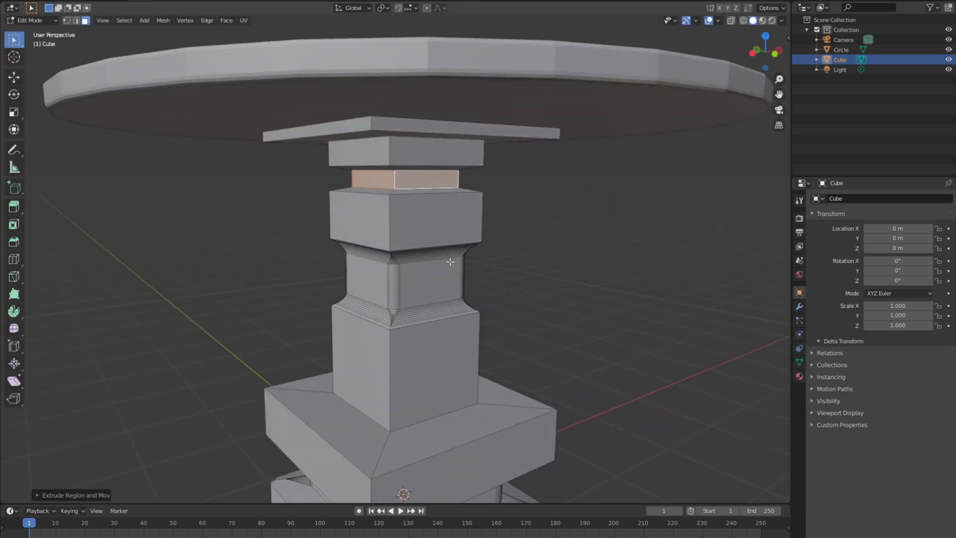
{"action": "key", "text": "Tab"}
{"action": "scroll", "coordinate": [506, 187], "scroll_direction": "down", "scroll_amount": 4}
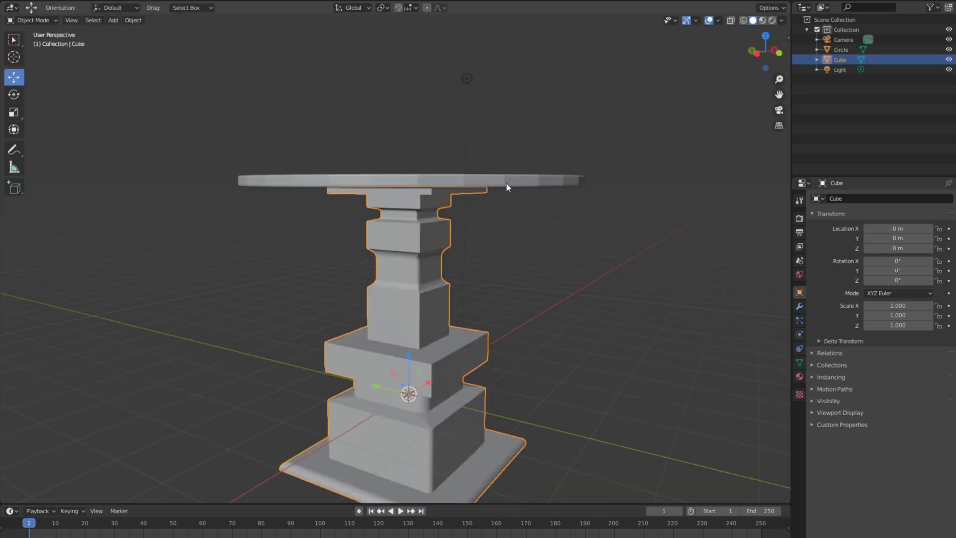
Step: Extrude the tabletop's top face in place and scale it inward repeatedly, forming a small round hole at its centre
{"action": "left_click", "coordinate": [506, 188]}
{"action": "middle_click_drag", "start_coordinate": [516, 196], "coordinate": [507, 261]}
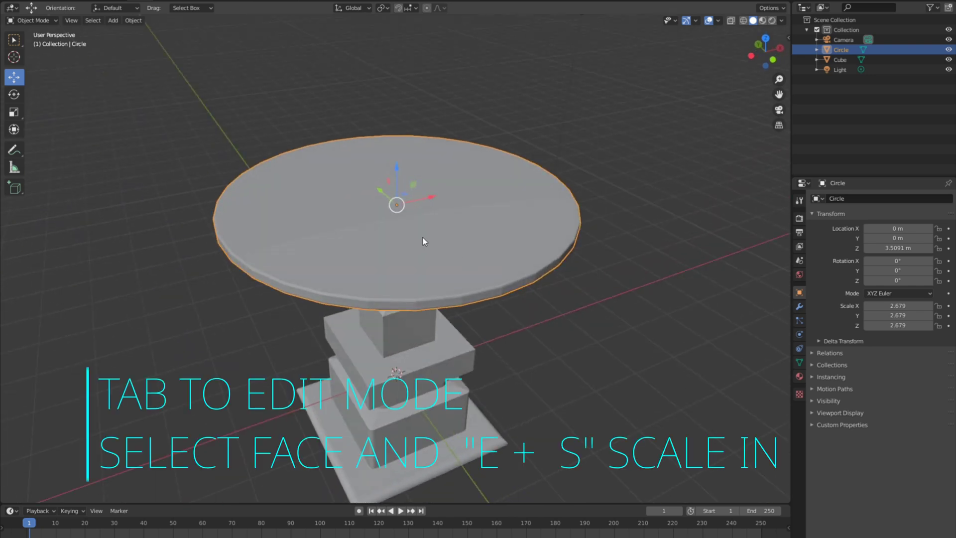
{"action": "key", "text": "Tab"}
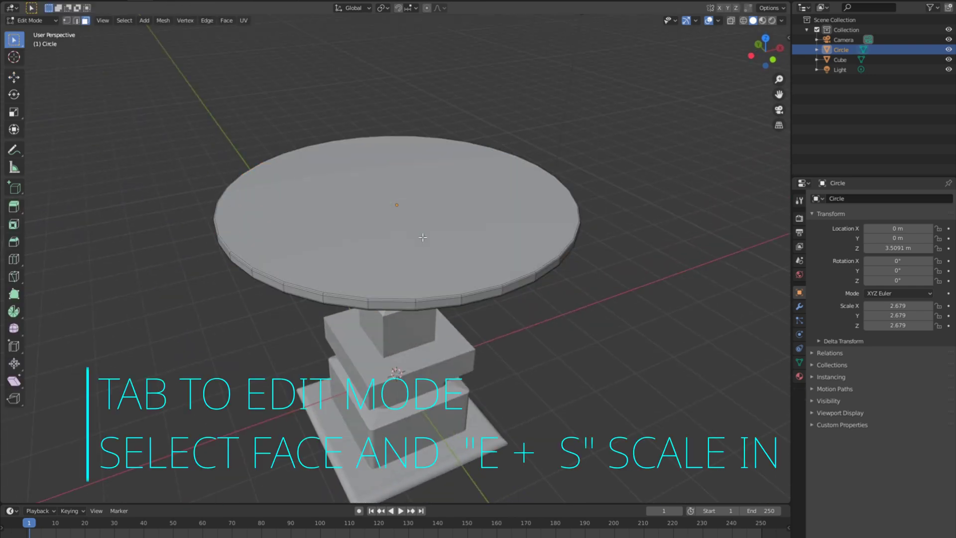
{"action": "left_click", "coordinate": [472, 271]}
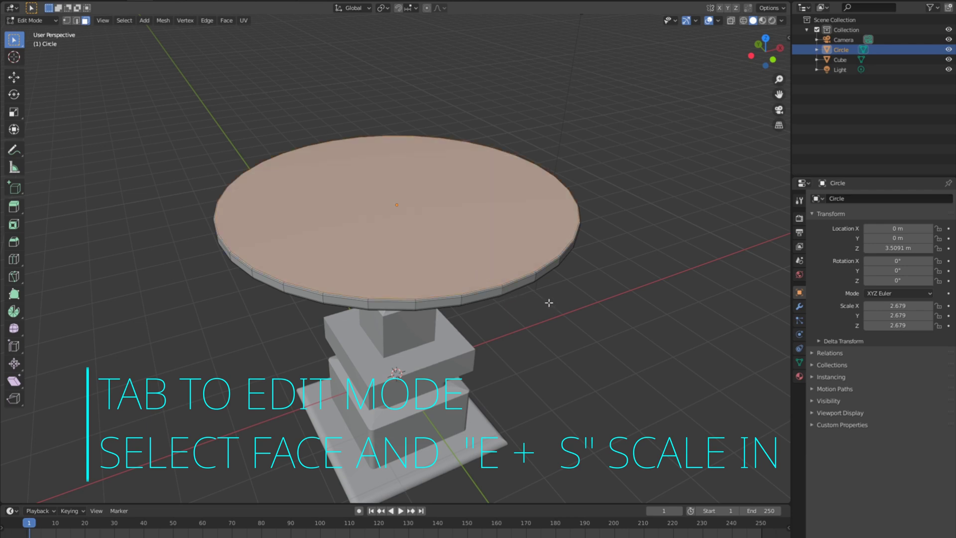
{"action": "key", "text": "e"}
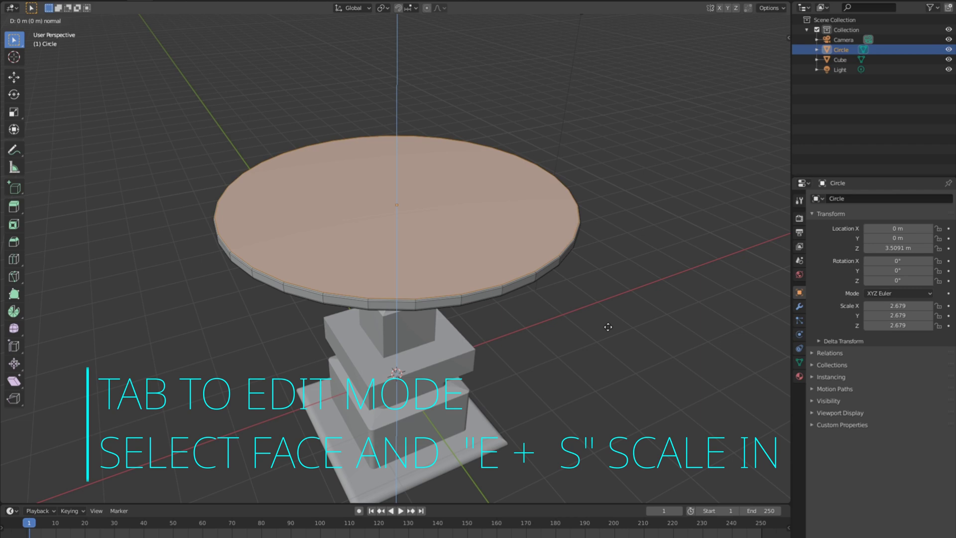
{"action": "key", "text": "s"}
{"action": "left_click", "coordinate": [615, 331]}
{"action": "key", "text": "e"}
{"action": "key", "text": "s"}
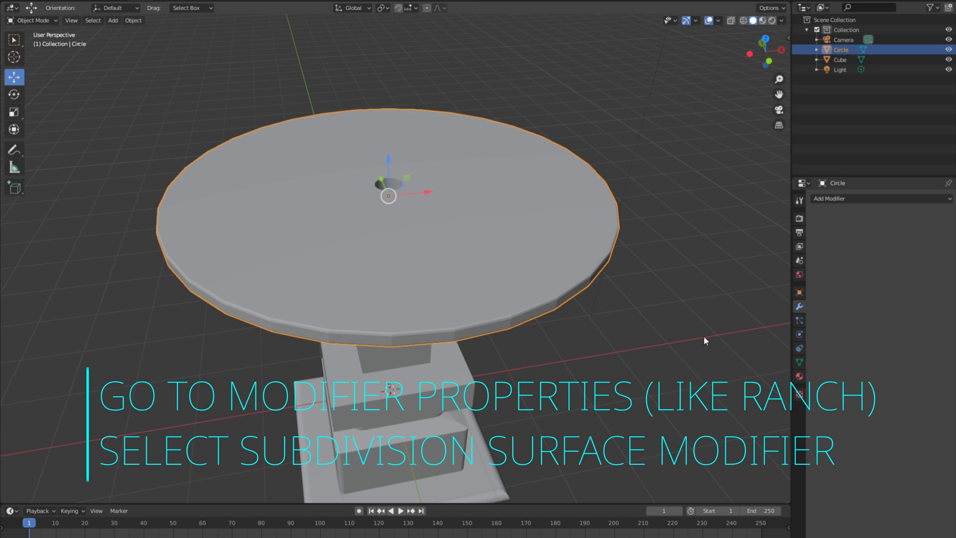
Step: Add a Subdivision Surface modifier to the tabletop with 4 viewport levels and 3 render levels
{"action": "left_click", "coordinate": [852, 195]}
{"action": "left_click", "coordinate": [784, 364]}
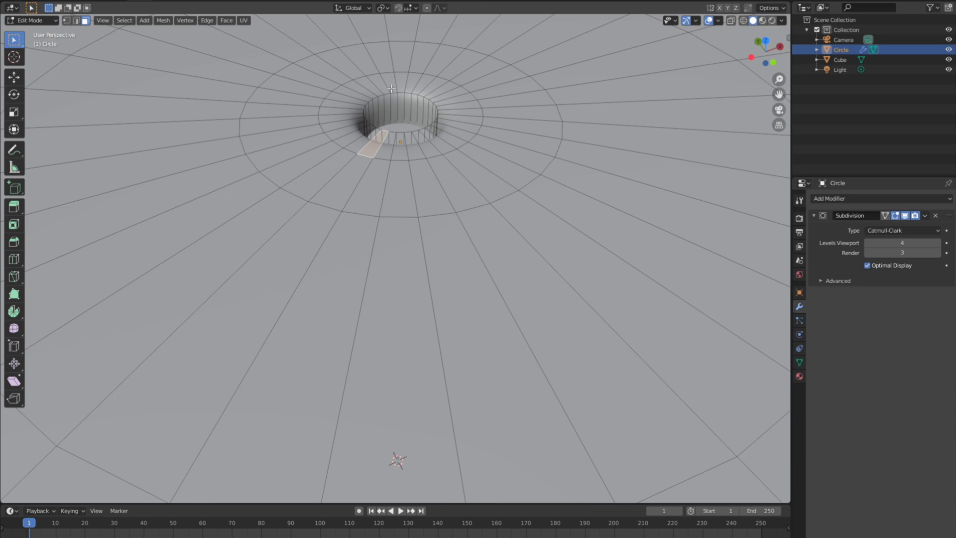
Step: Select the ring of faces around the tabletop's central hole, extrude it, and return to Object Mode
{"action": "left_click", "coordinate": [385, 150], "text": "alt+shift"}
{"action": "left_click", "coordinate": [385, 149], "text": "alt+shift"}
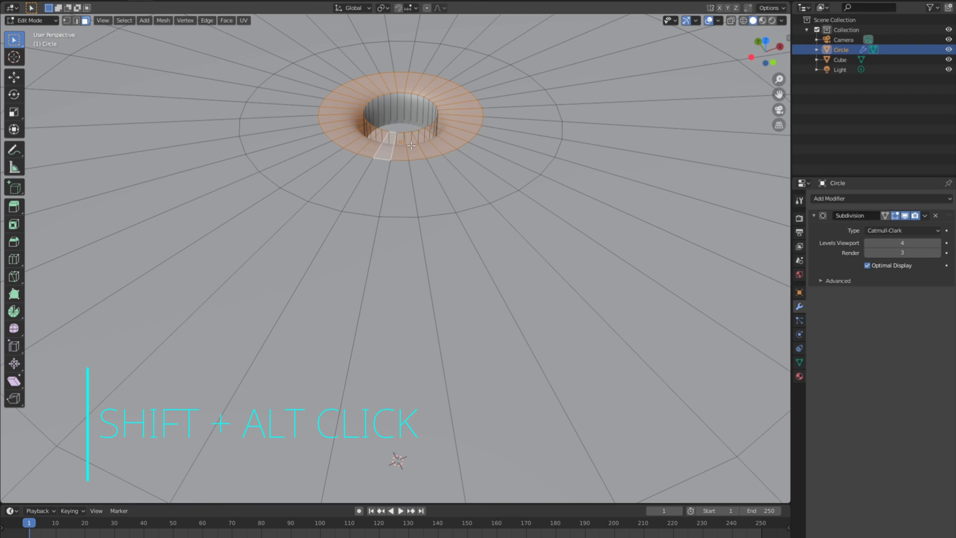
{"action": "key", "text": "e"}
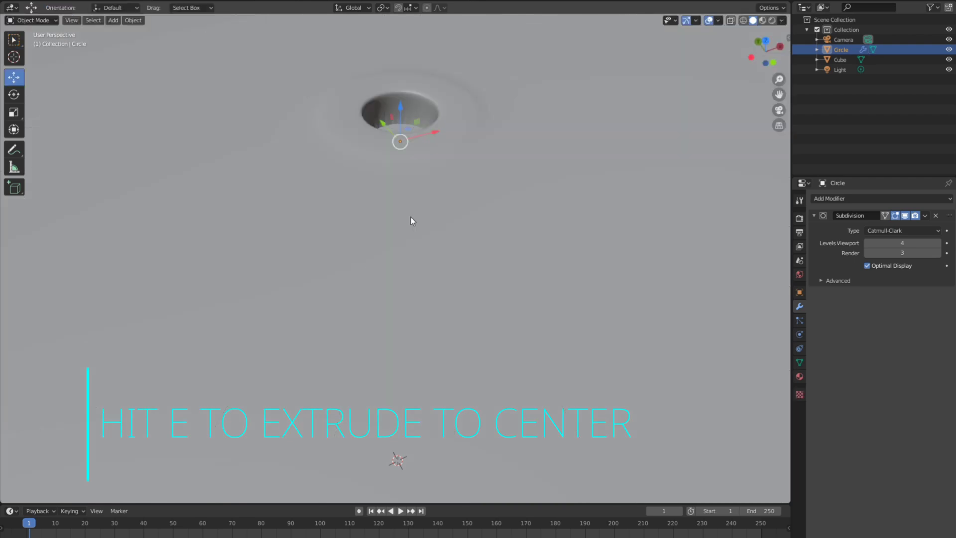
{"action": "scroll", "coordinate": [412, 221], "scroll_direction": "down", "scroll_amount": 1}
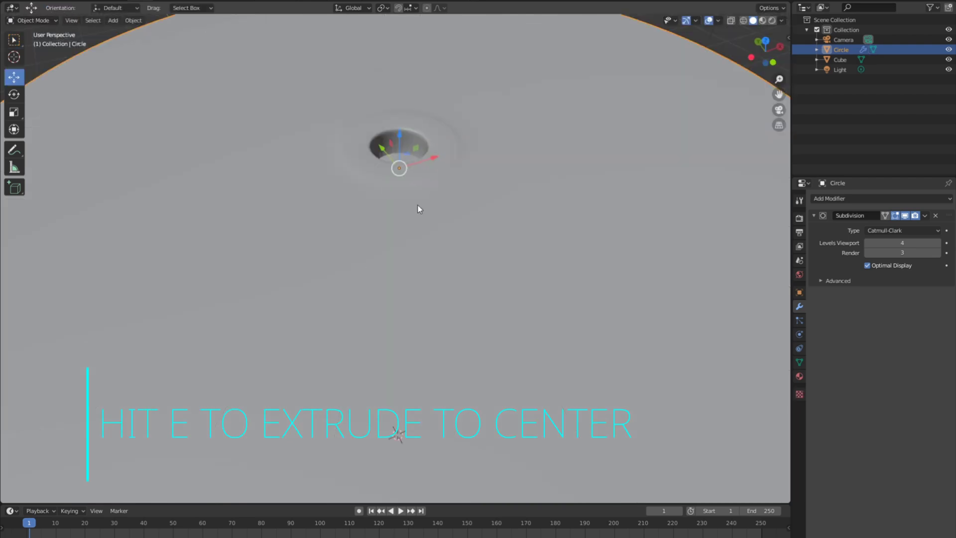
{"action": "middle_click_drag", "start_coordinate": [417, 206], "coordinate": [425, 195]}
{"action": "scroll", "coordinate": [437, 224], "scroll_direction": "down", "scroll_amount": 4}
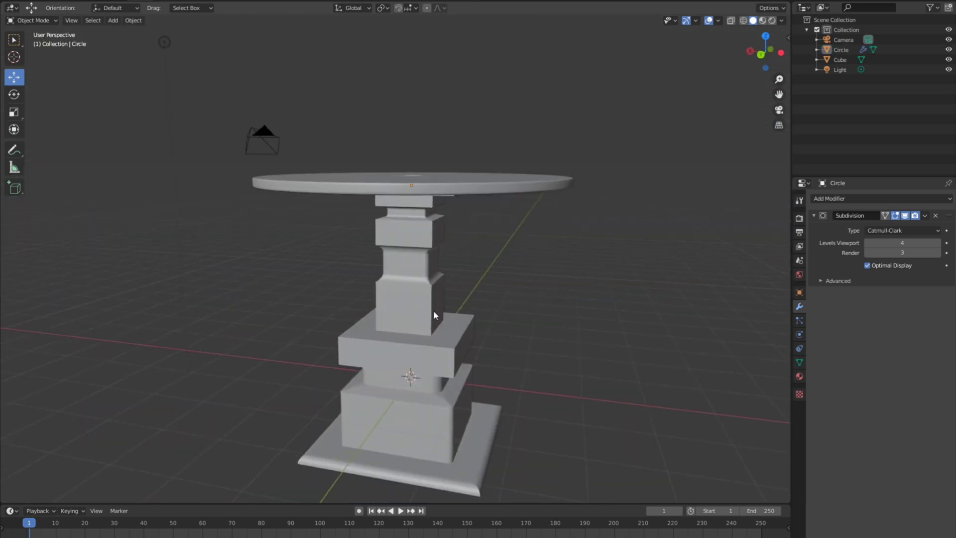